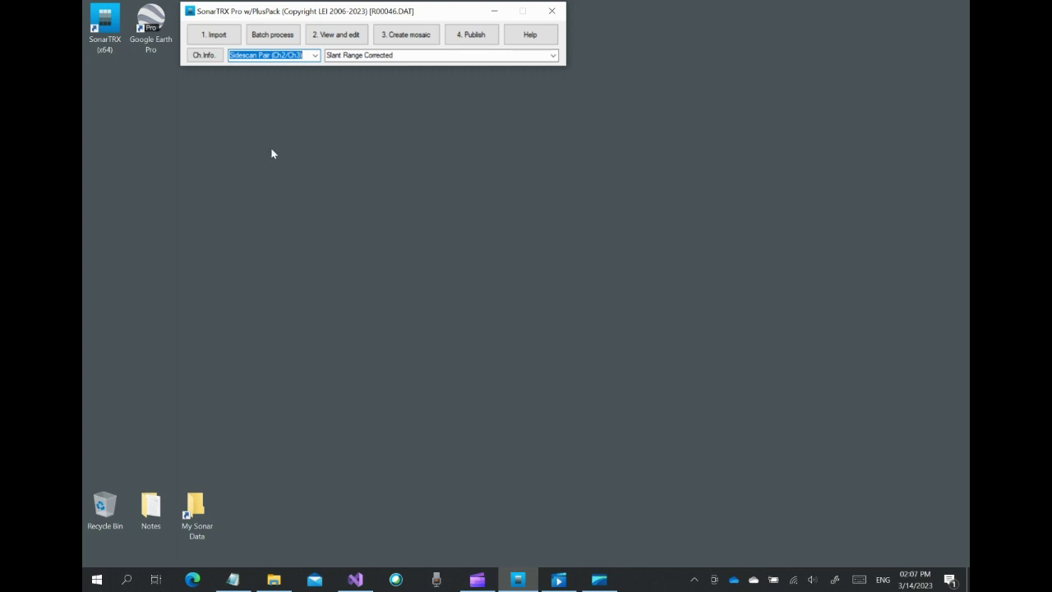
Step: Open the recording R00046.DAT in SonarTRX's Data import dialog
left_click(228, 34)
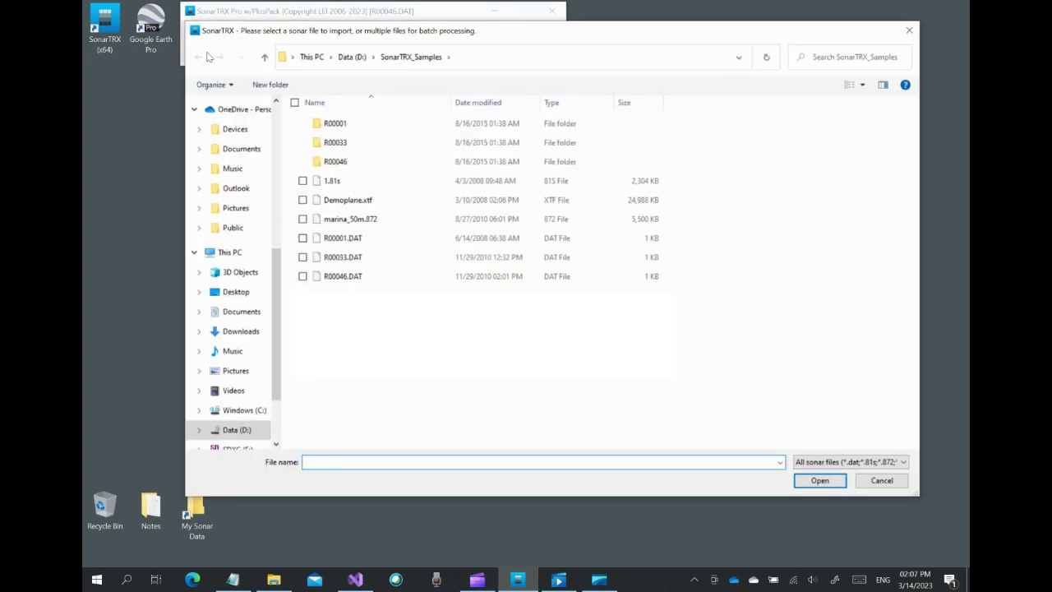
left_click(349, 276)
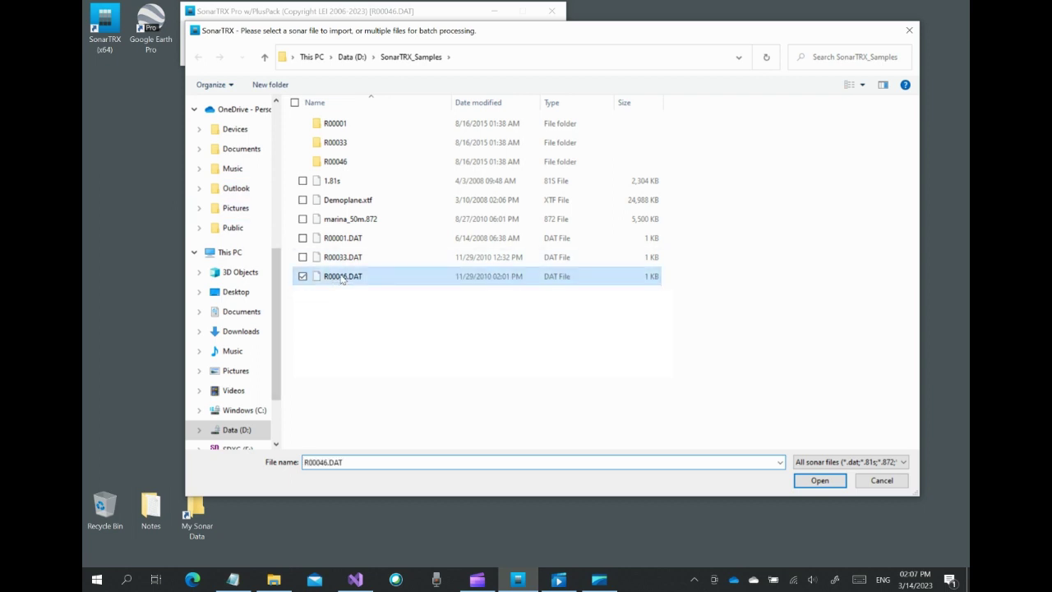
left_click(824, 484)
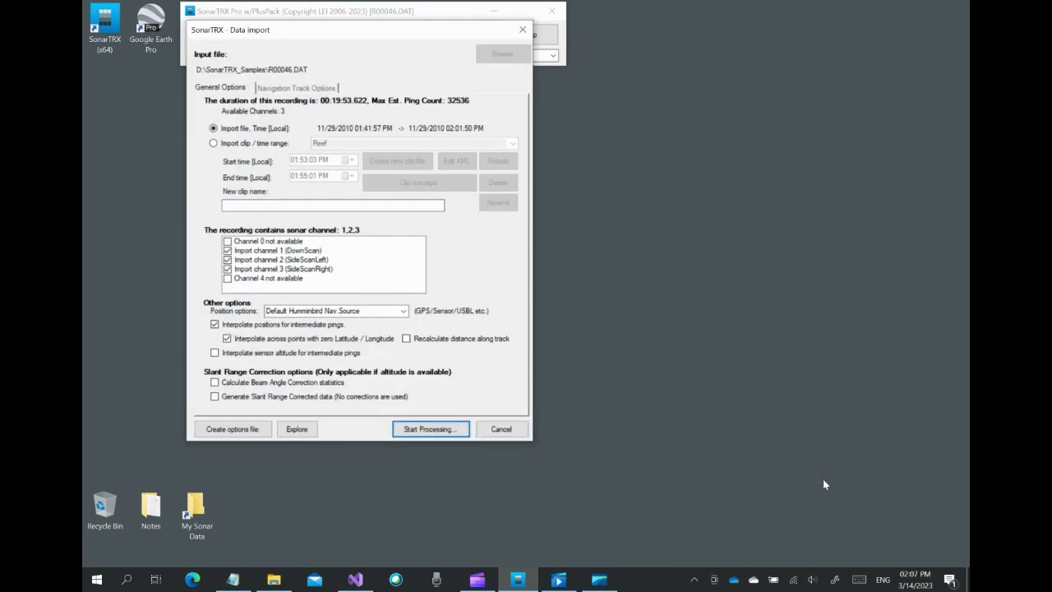
Step: Import only the LastPart clip on channels 2 and 3, with beam-angle and slant-range correction
left_click(255, 143)
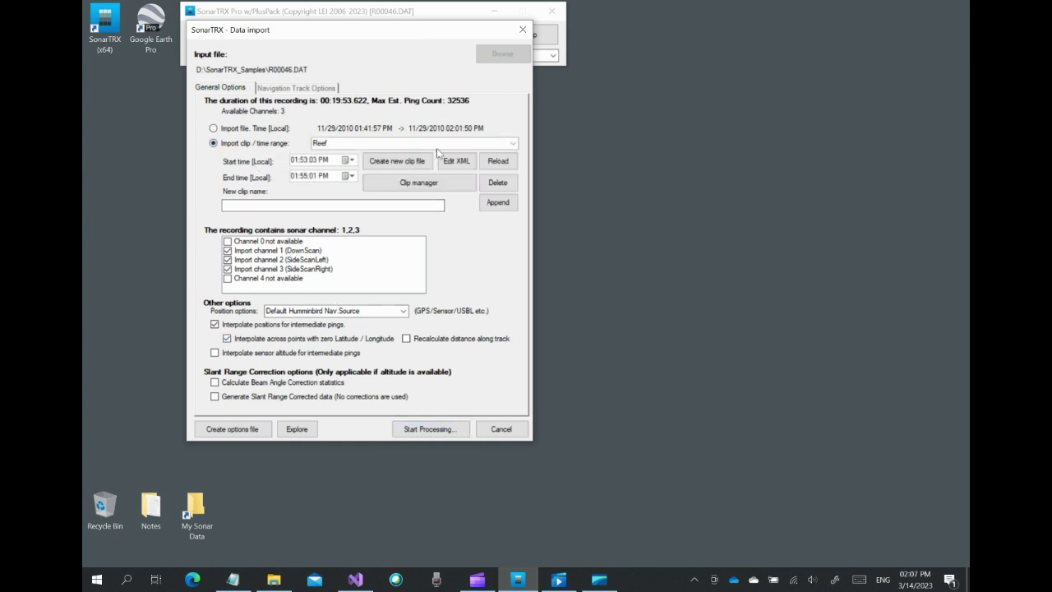
left_click(353, 144)
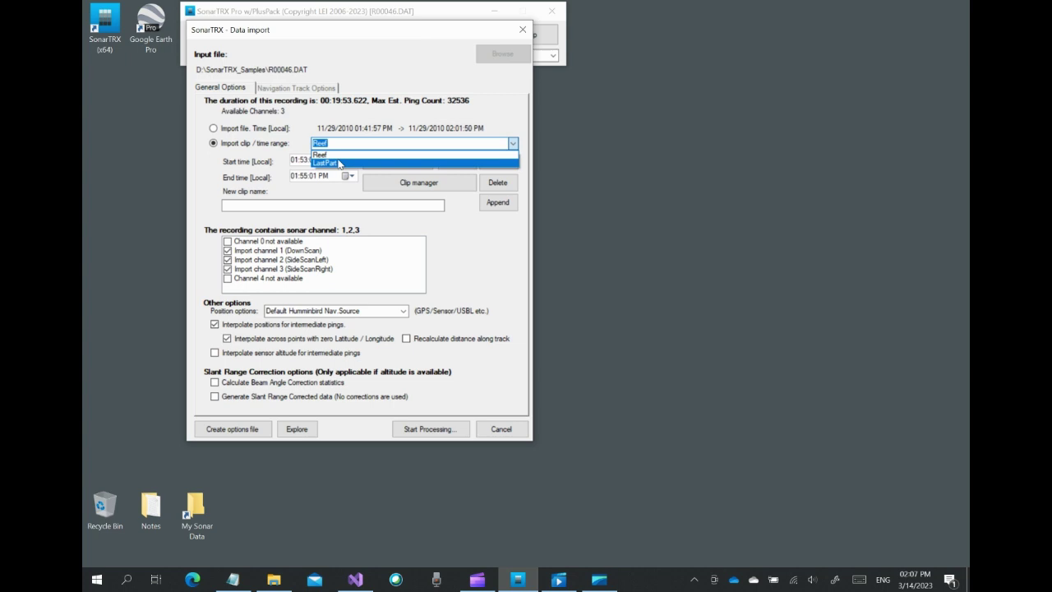
left_click(342, 163)
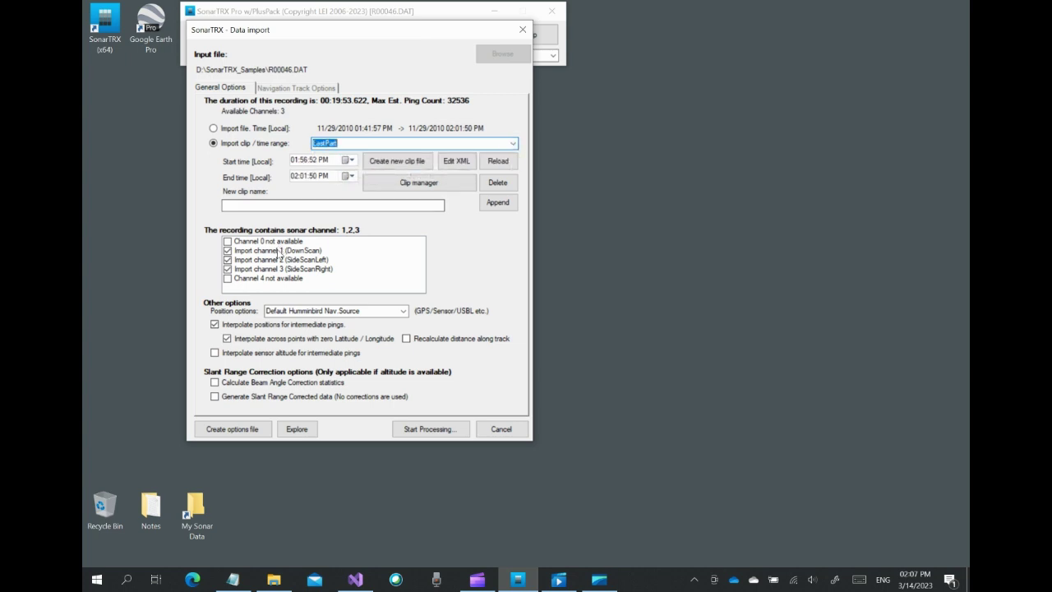
left_click(280, 251)
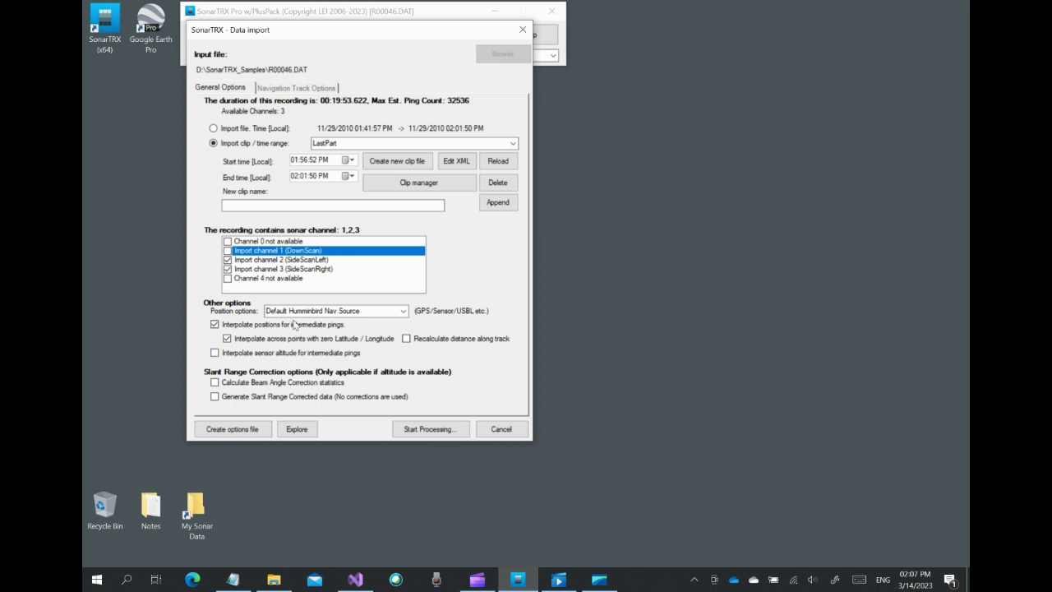
left_click(215, 382)
left_click(215, 397)
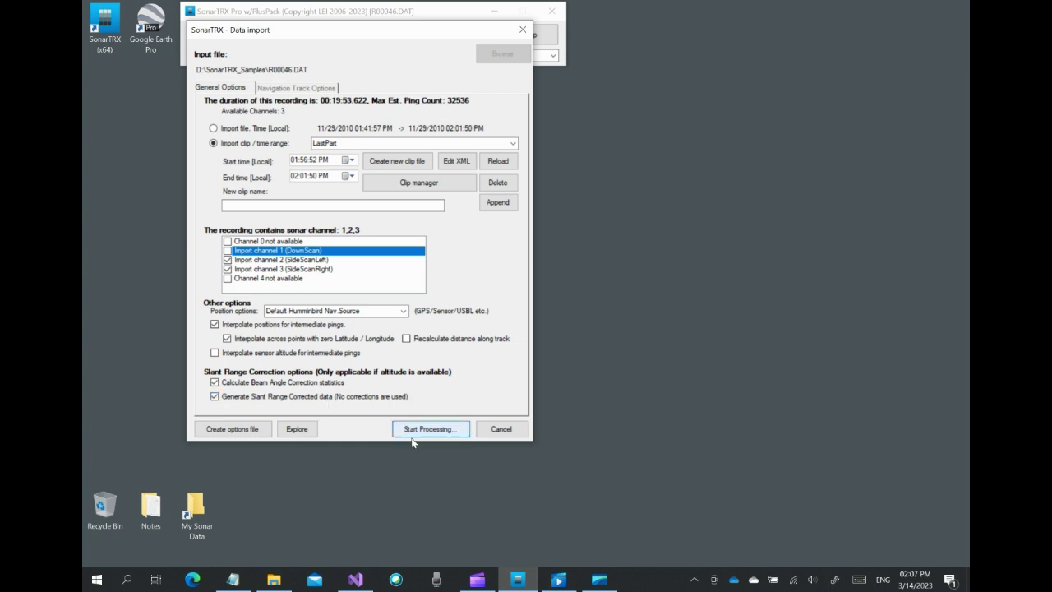
left_click(428, 429)
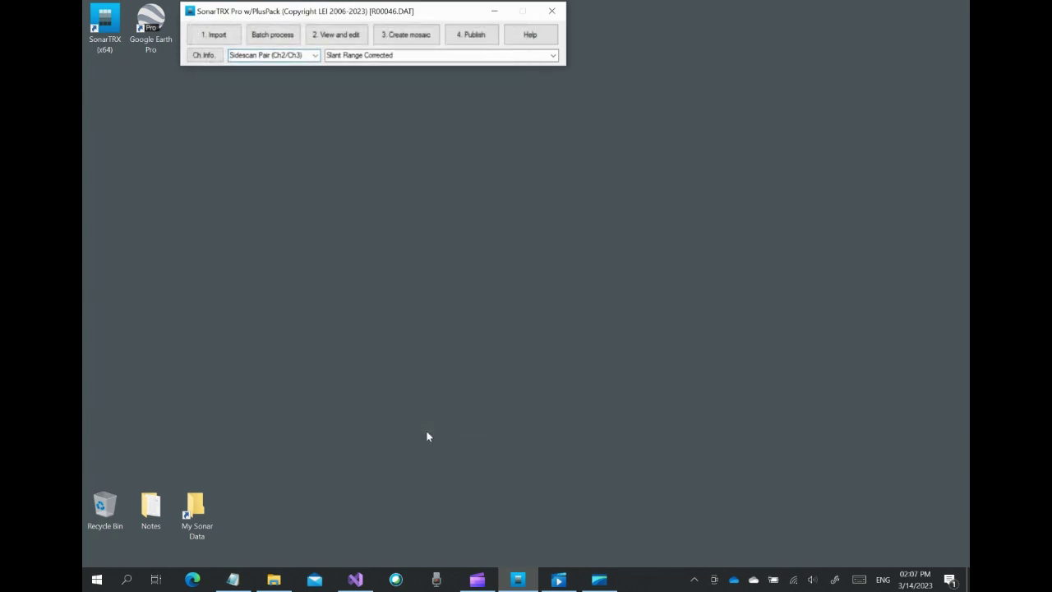
Step: Open the processed data in the Data view window, then shift it left and enlarge it
left_click(355, 45)
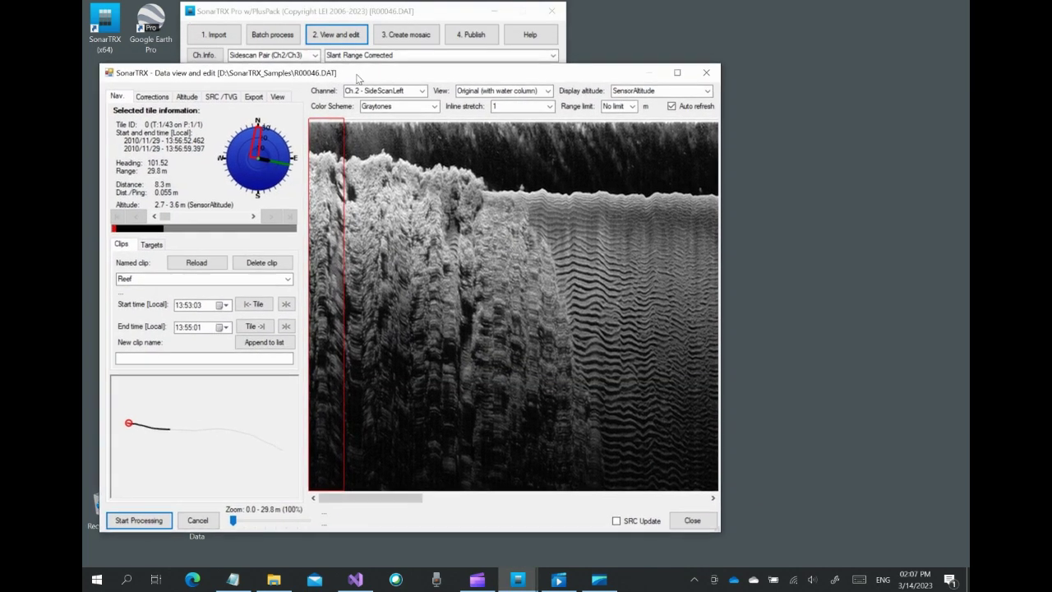
left_click_drag(358, 78, 345, 81)
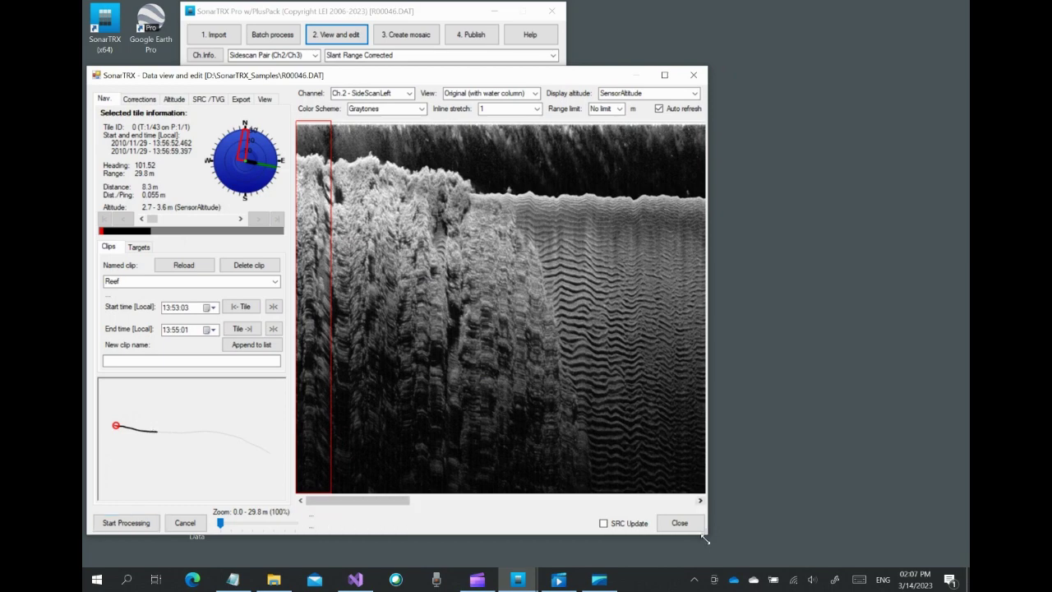
left_click_drag(705, 537, 961, 567)
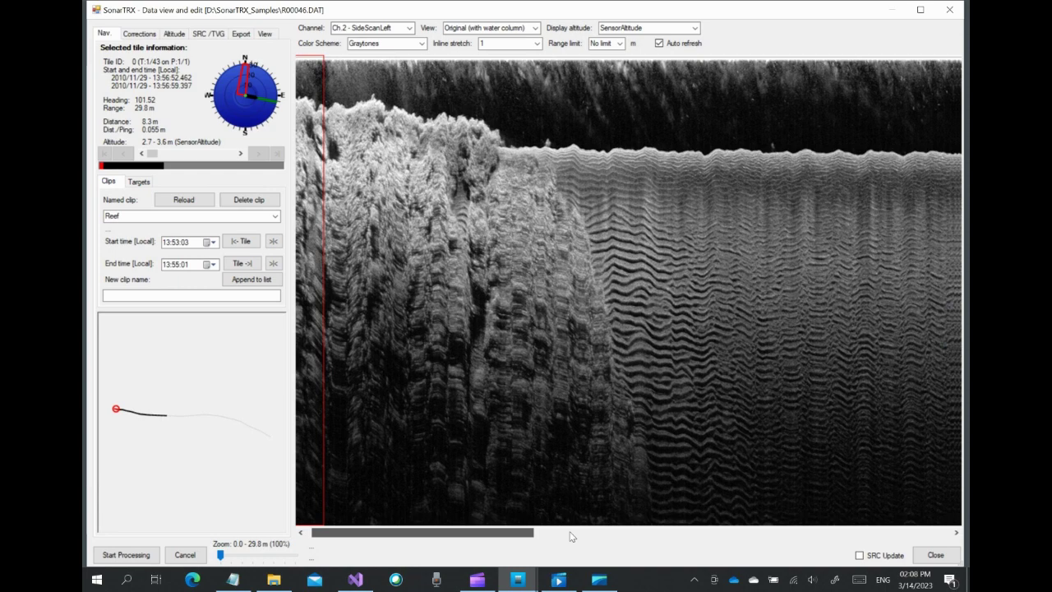
Step: Measure points along the seabed and select the tile at the sand channel's left edge
left_click(571, 535)
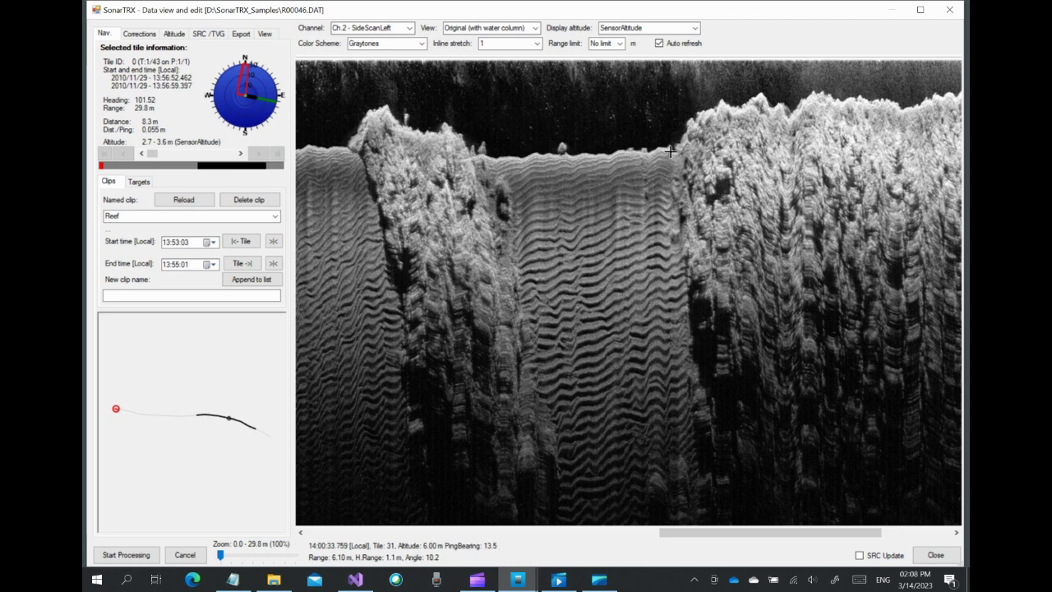
left_click(527, 345)
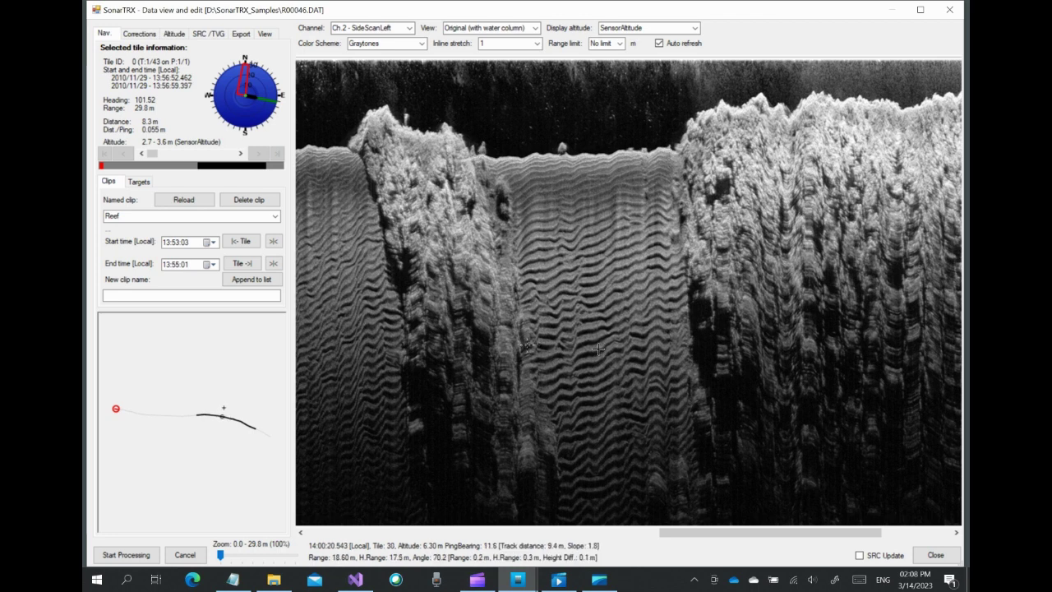
right_click(688, 342)
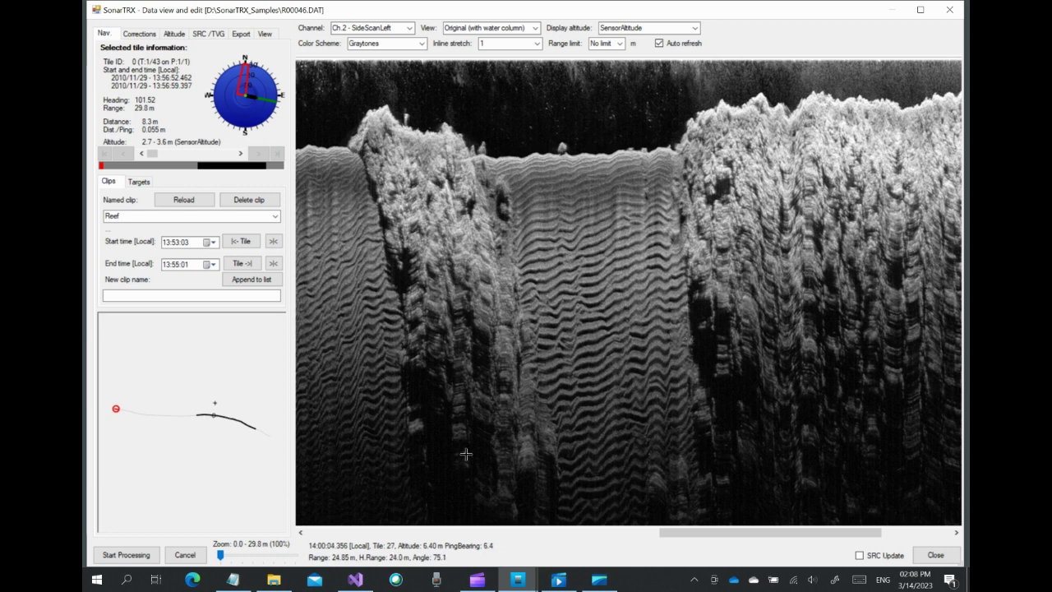
left_click(562, 148)
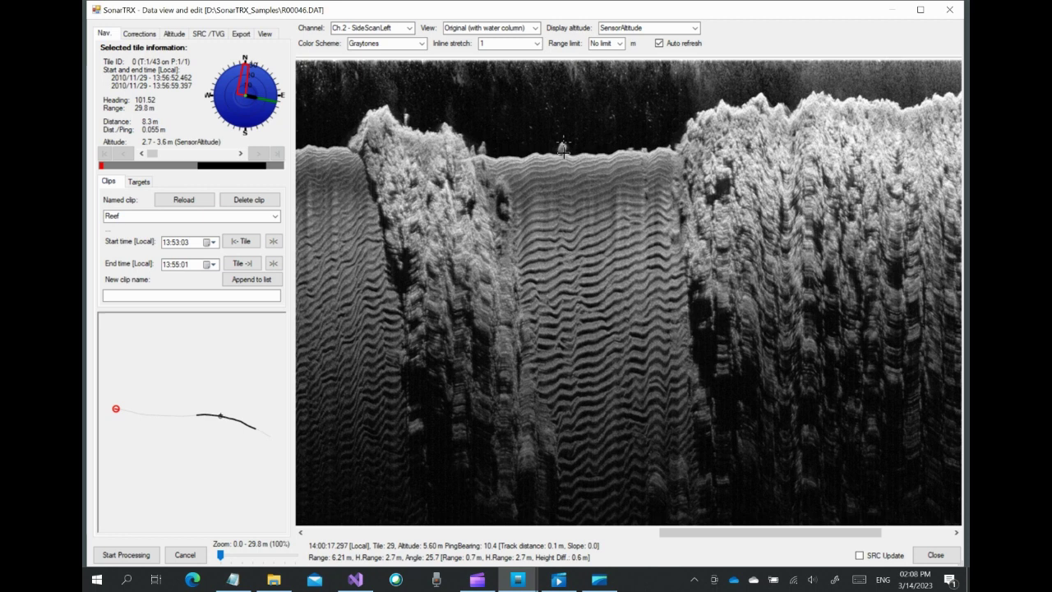
left_click(562, 148)
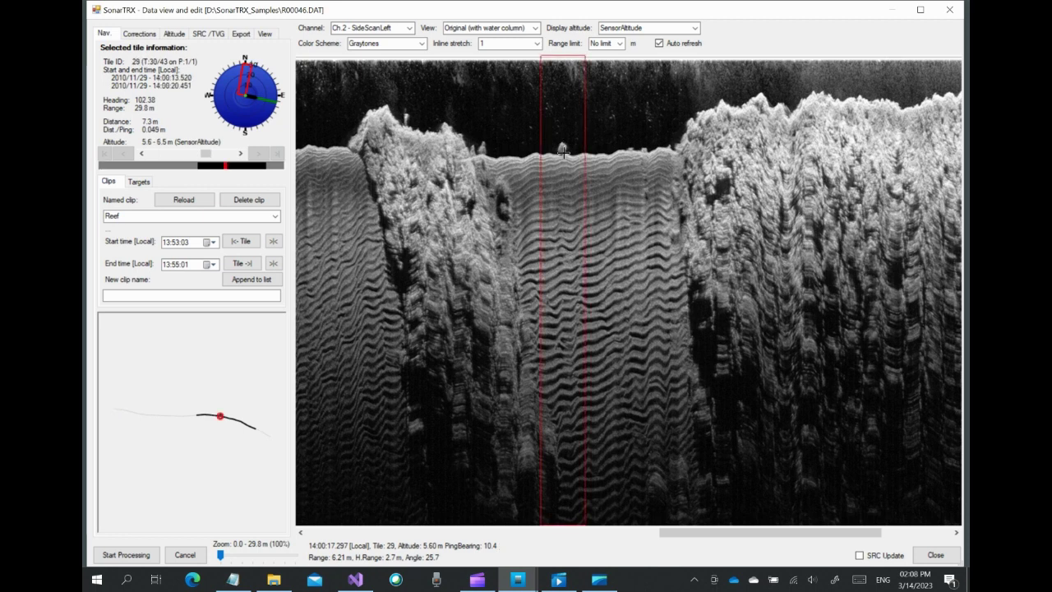
left_click_drag(483, 143, 483, 148)
left_click(483, 150)
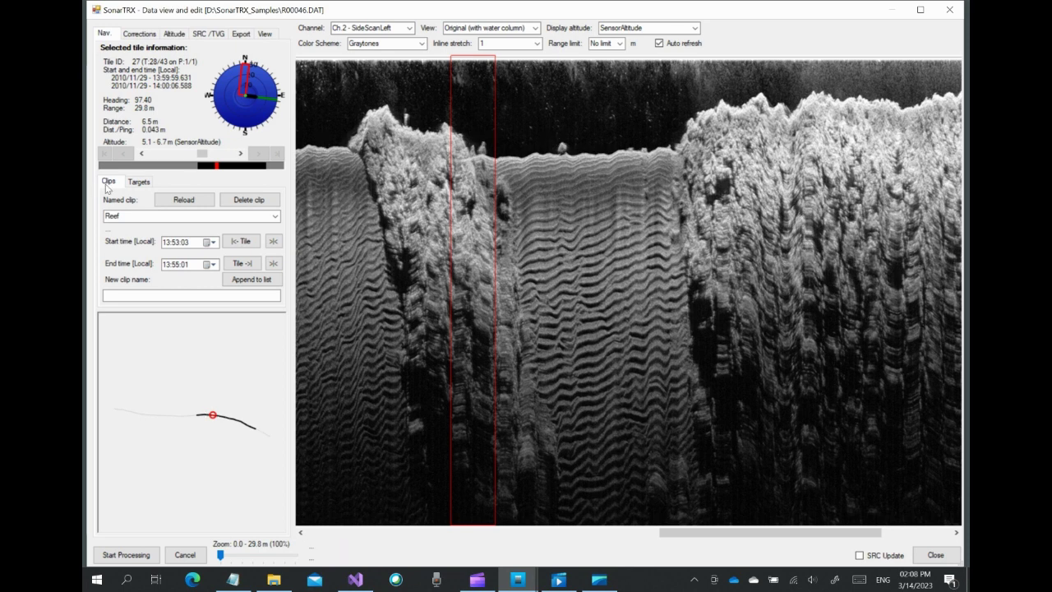
Step: Switch between the target fields and the clip fields, ending on the clip fields
left_click(139, 181)
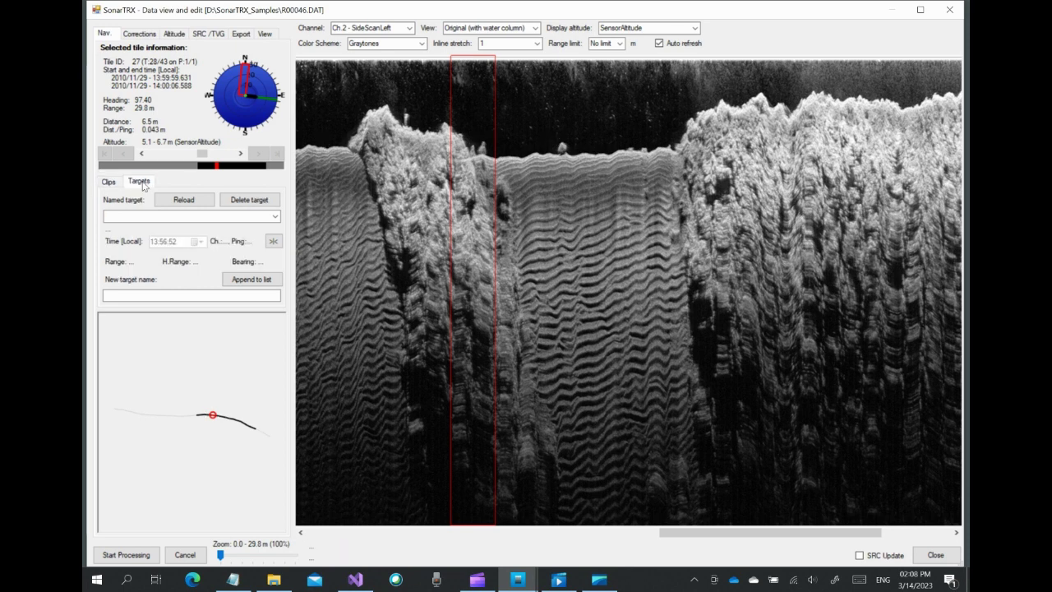
left_click(113, 183)
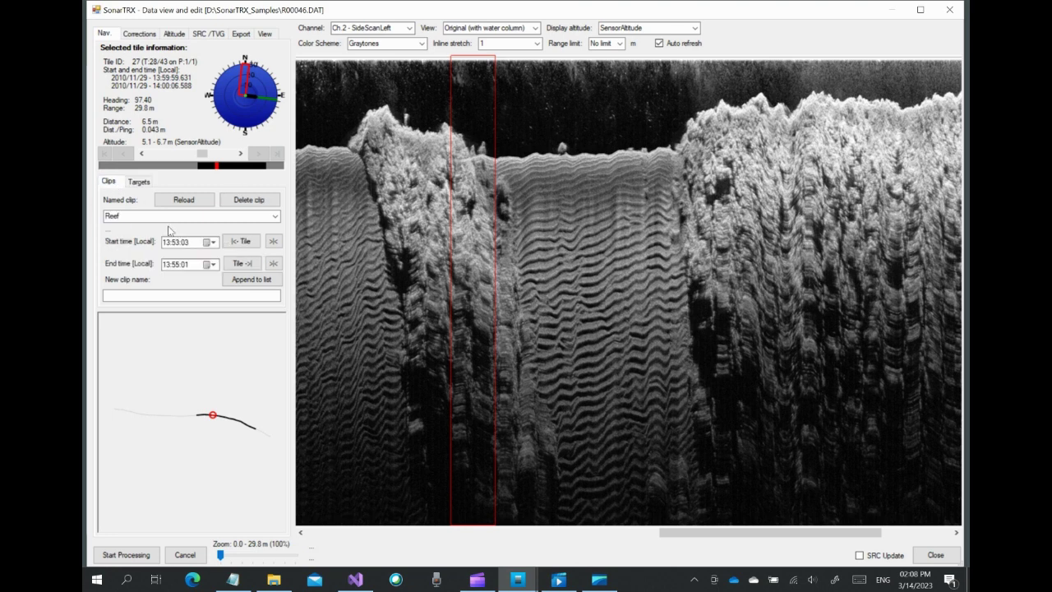
left_click(140, 182)
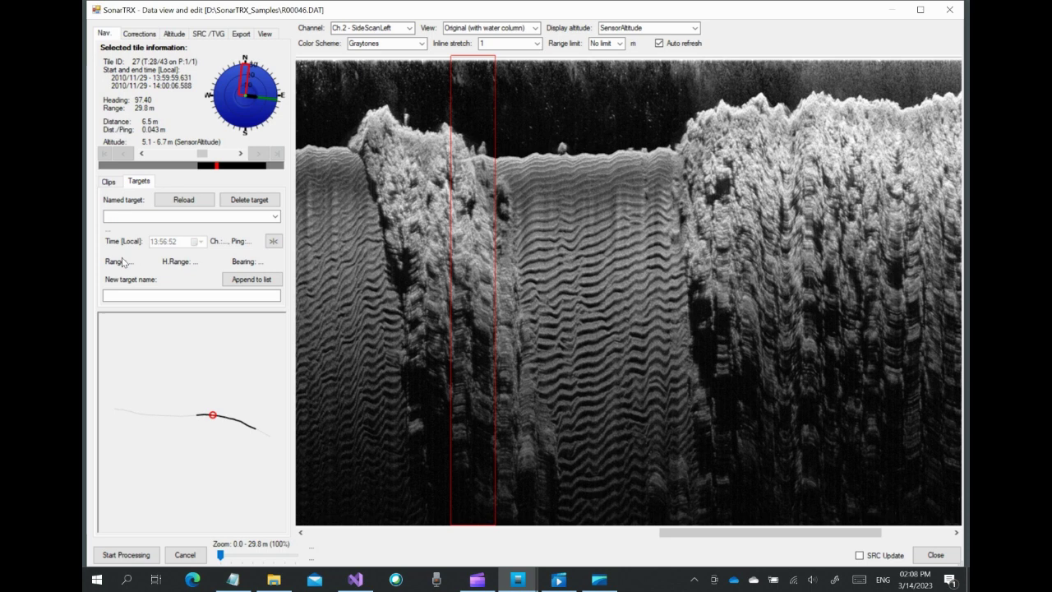
left_click(109, 182)
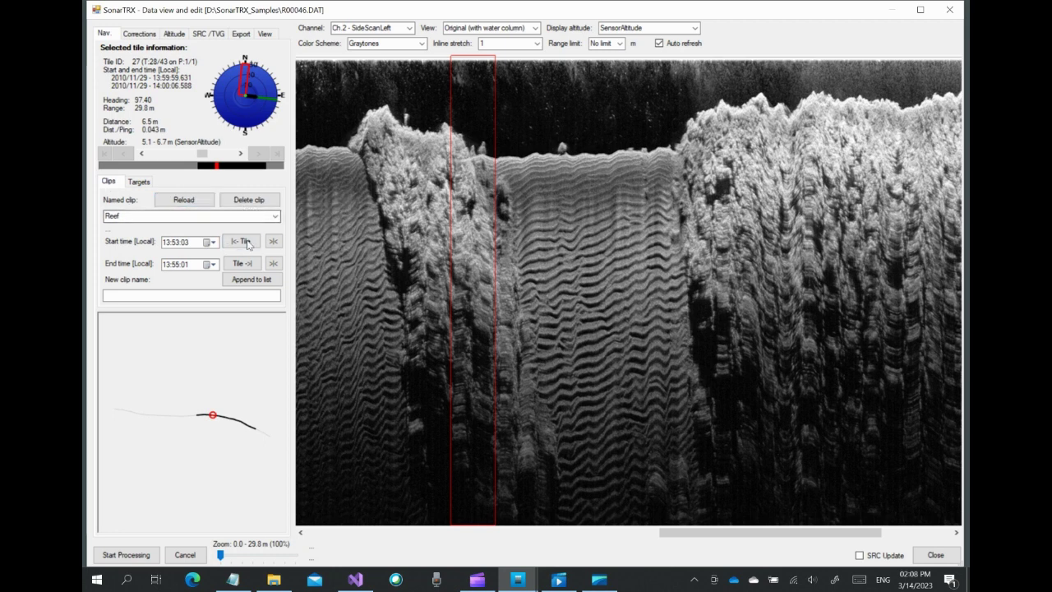
Step: Set the clip from tile 26 to tile 33 and append it as 'Sand Channel'
left_click(444, 185)
left_click(241, 241)
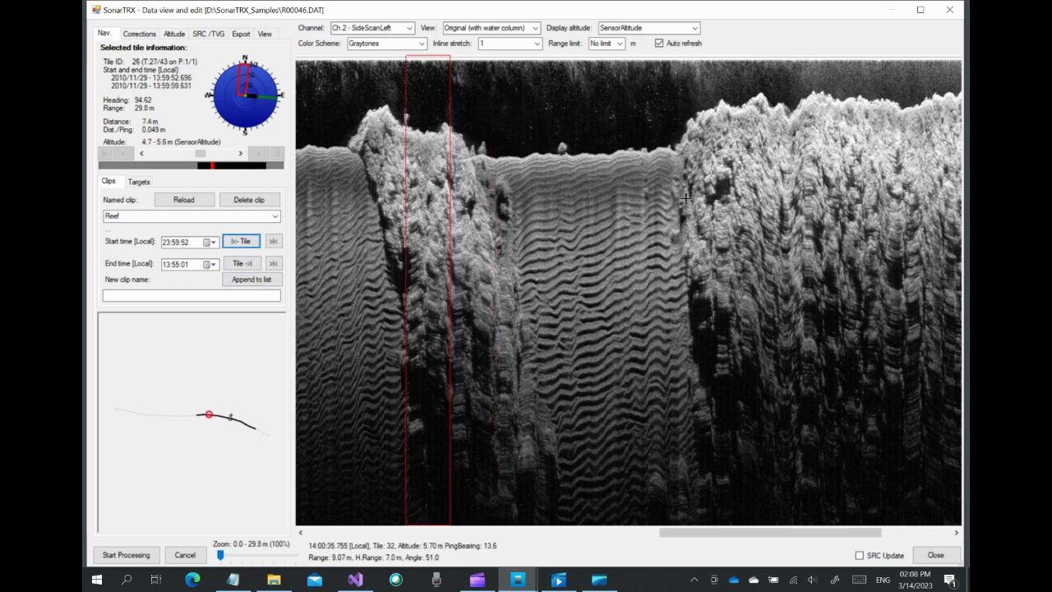
left_click(751, 192)
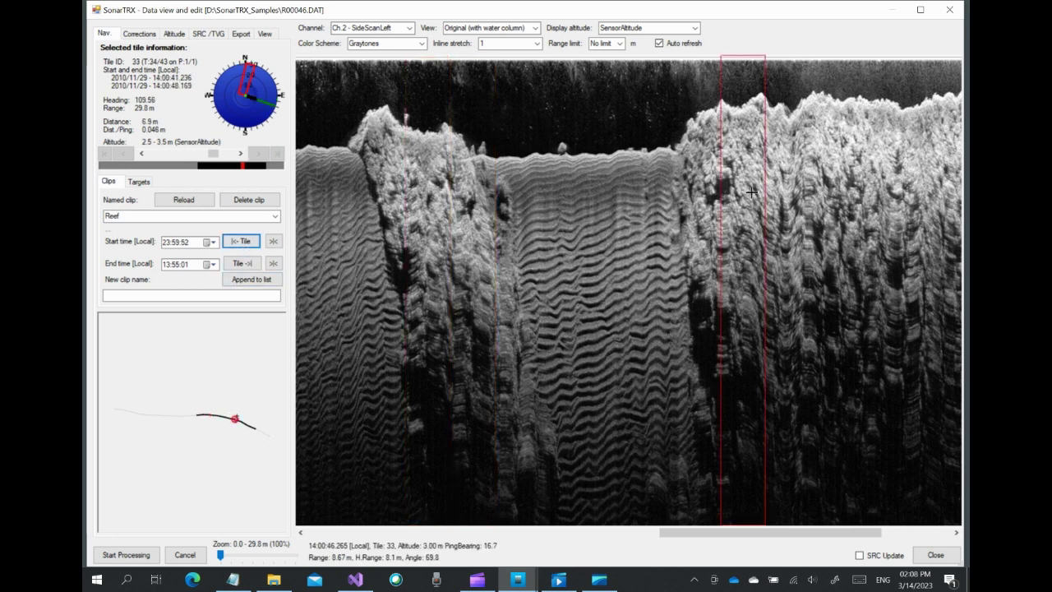
left_click(242, 263)
left_click(209, 295)
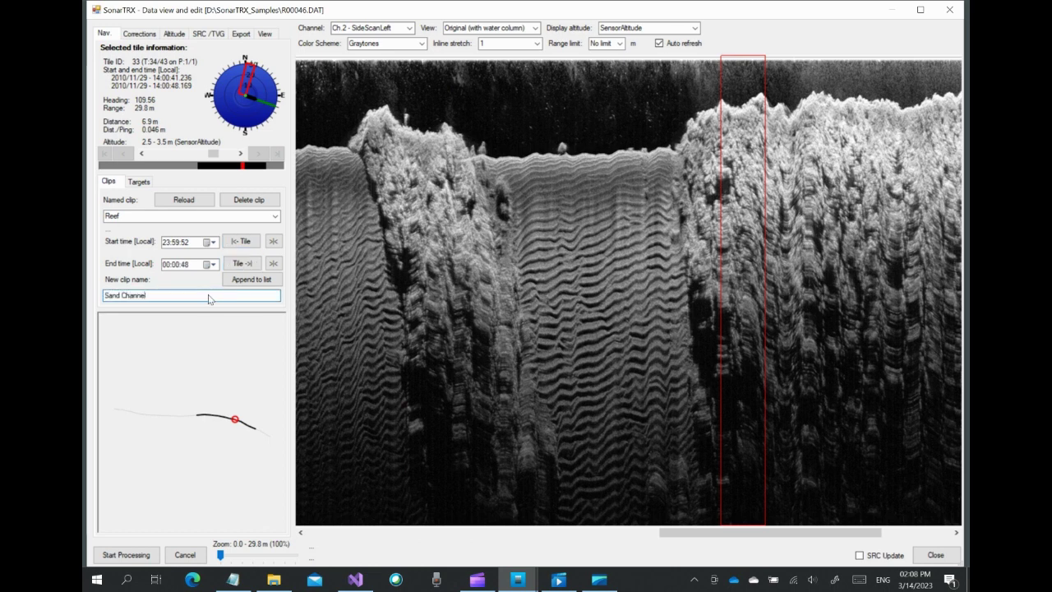
left_click(259, 282)
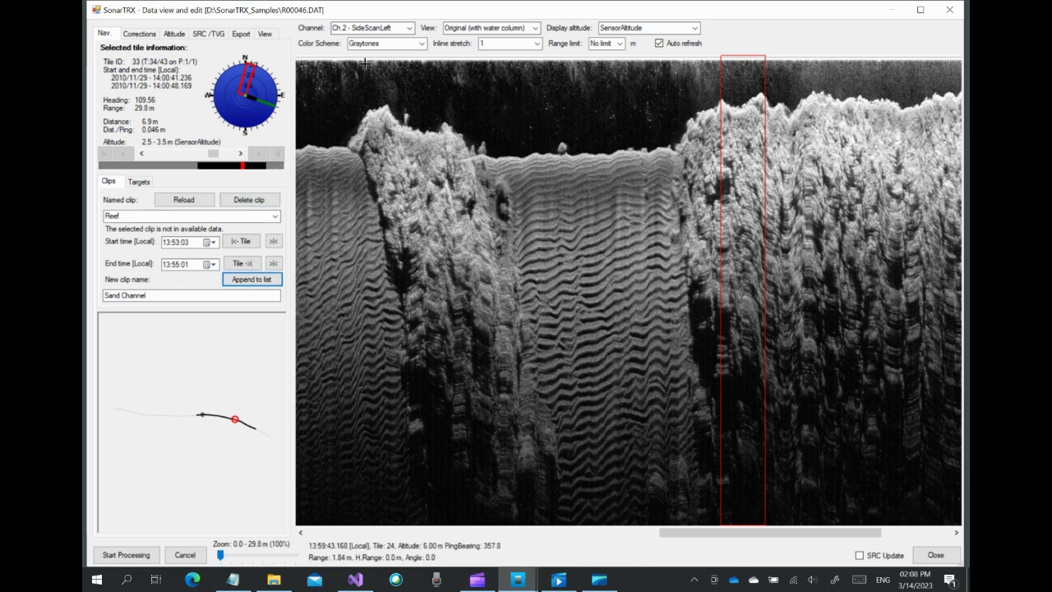
Step: Switch the view to Slant Range Corrected, back to Original, then close the data view
left_click(534, 30)
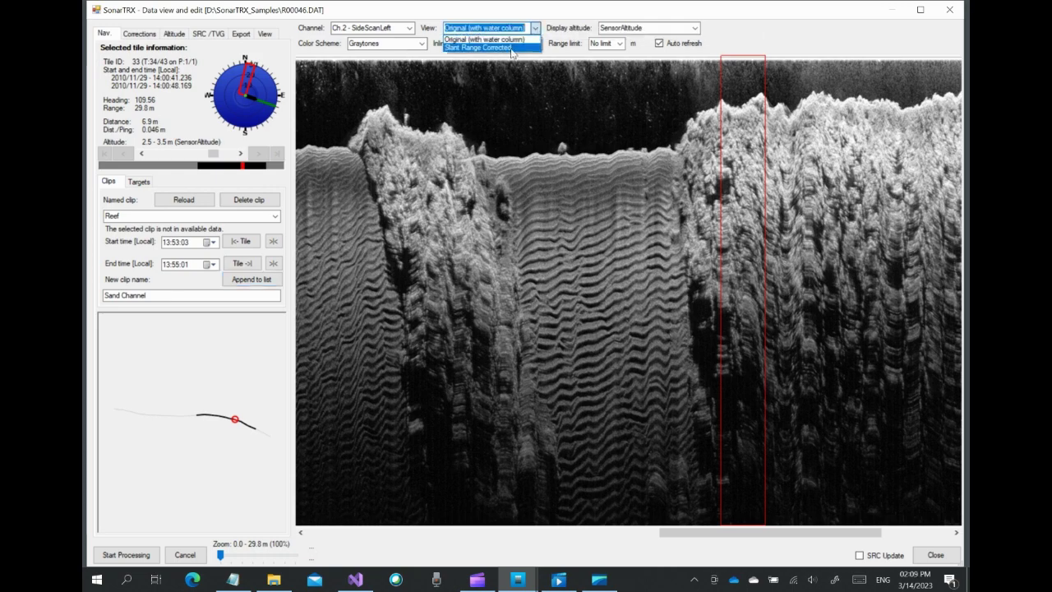
left_click(510, 47)
left_click(534, 30)
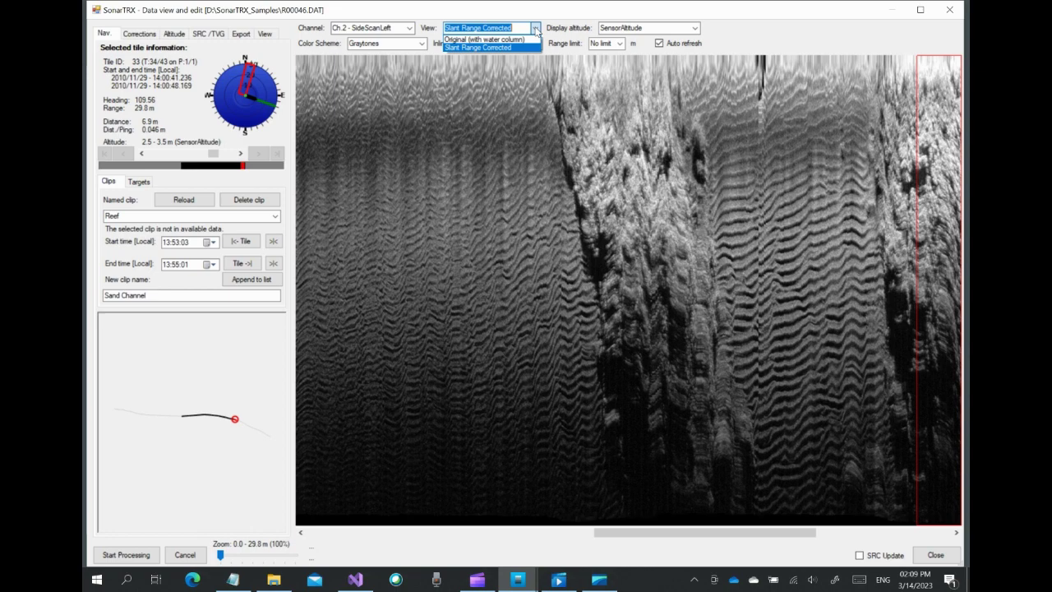
left_click(524, 40)
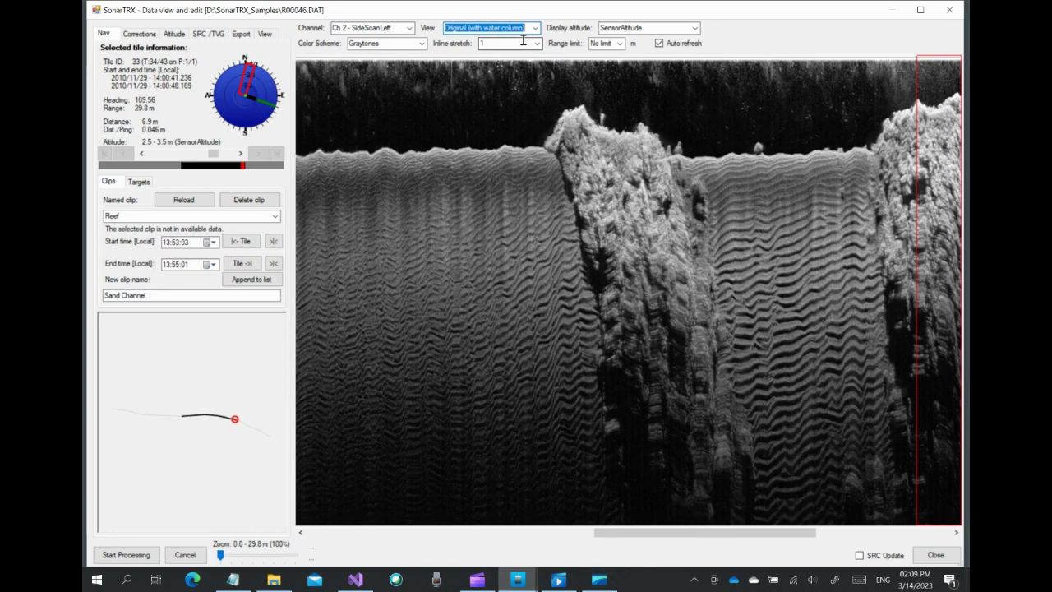
left_click(948, 11)
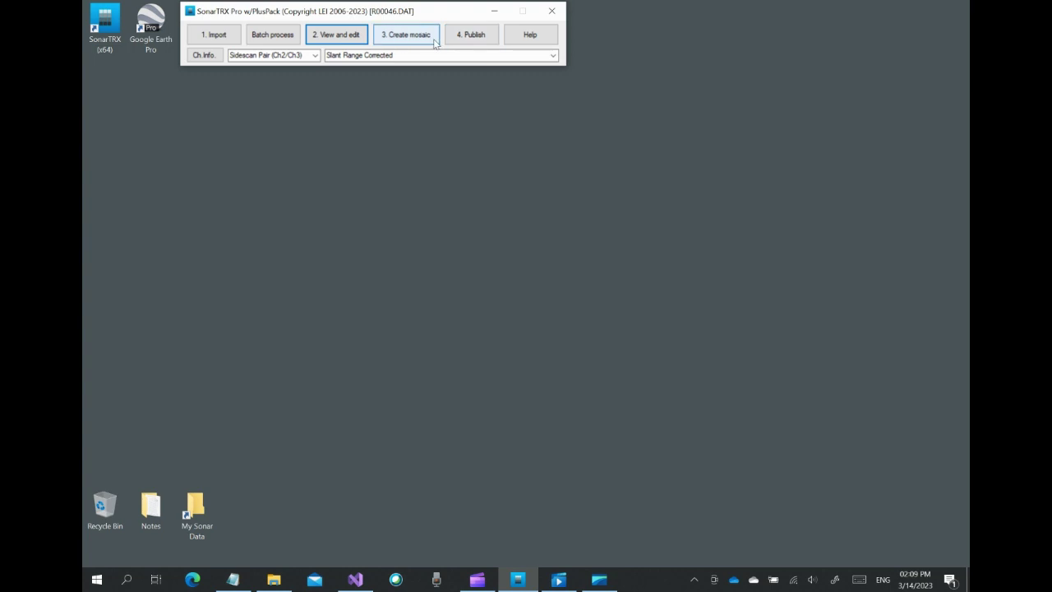
Step: Build a mosaic from the Sand Channel clip and open its doc.kml from the output folder
left_click(433, 43)
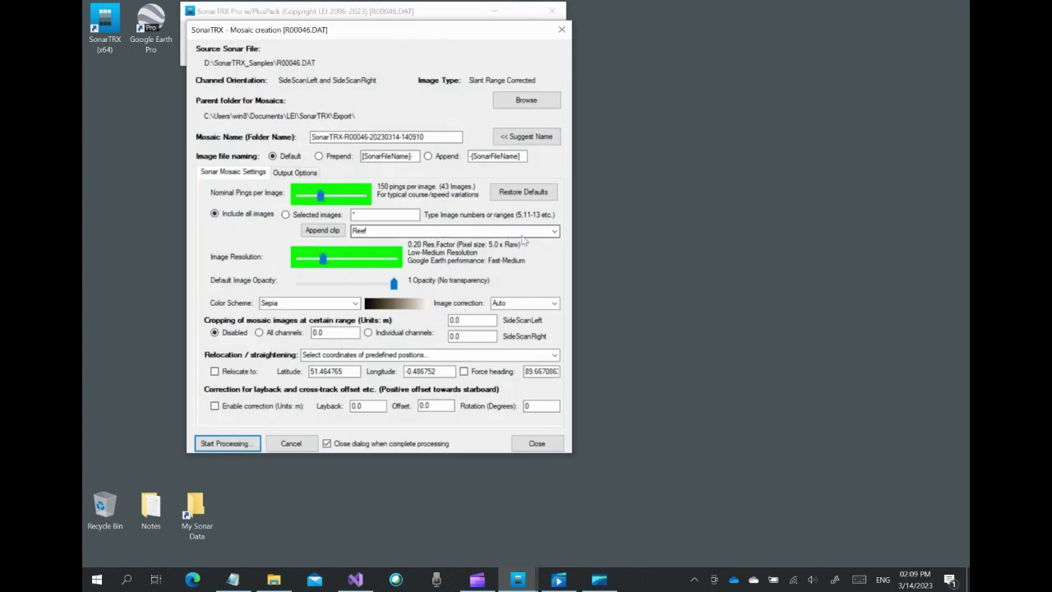
left_click(555, 234)
left_click(385, 257)
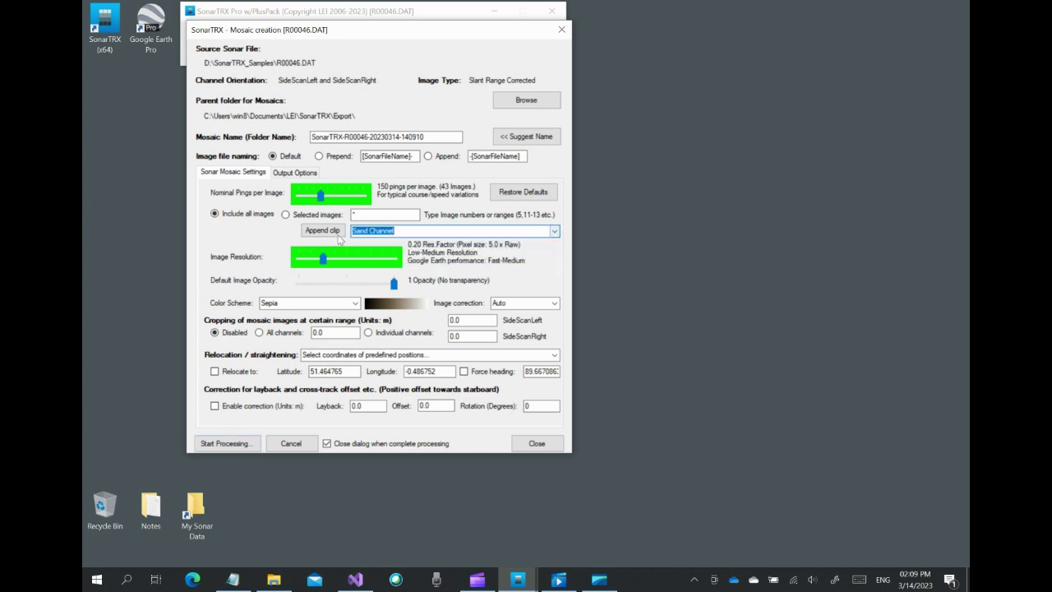
left_click(324, 231)
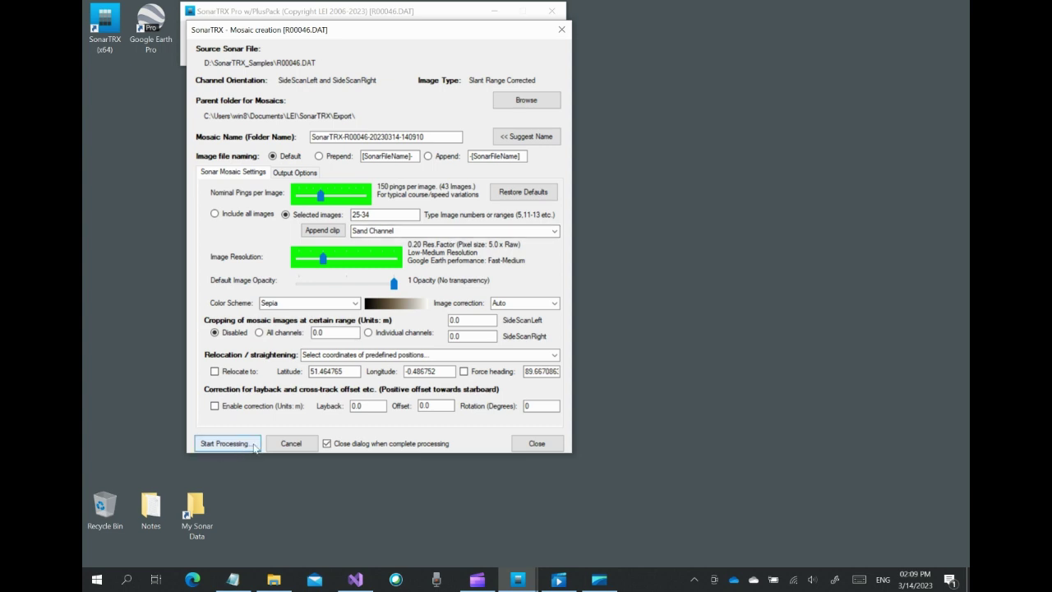
left_click(226, 443)
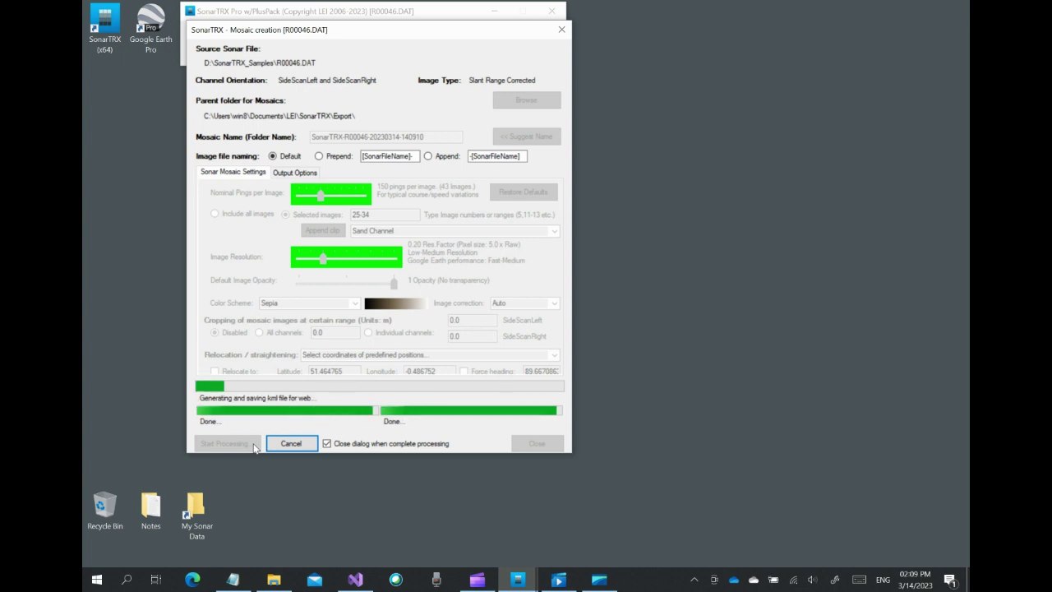
left_click(374, 115)
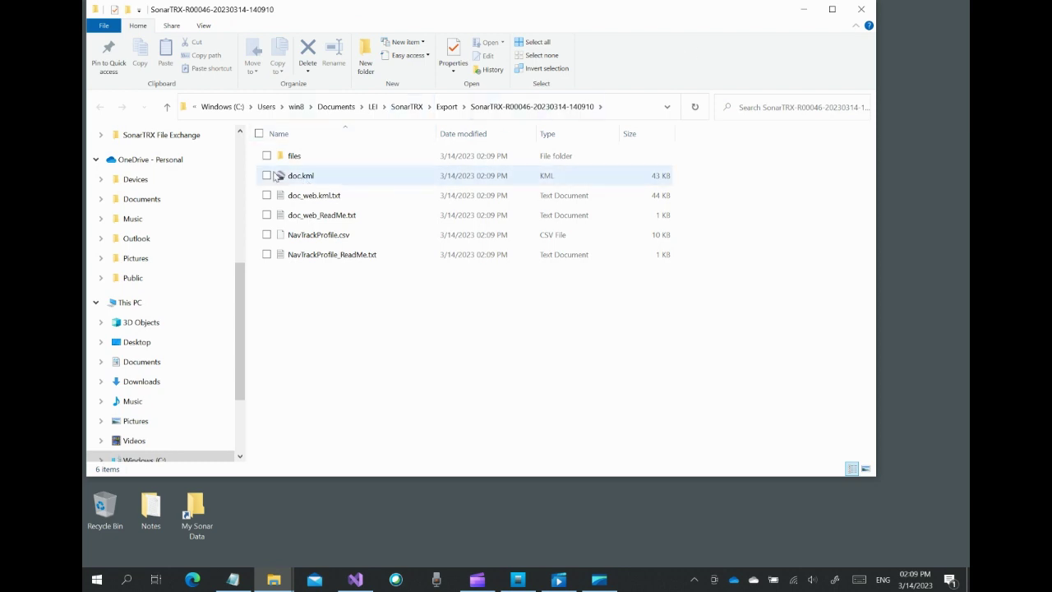
left_click(298, 179)
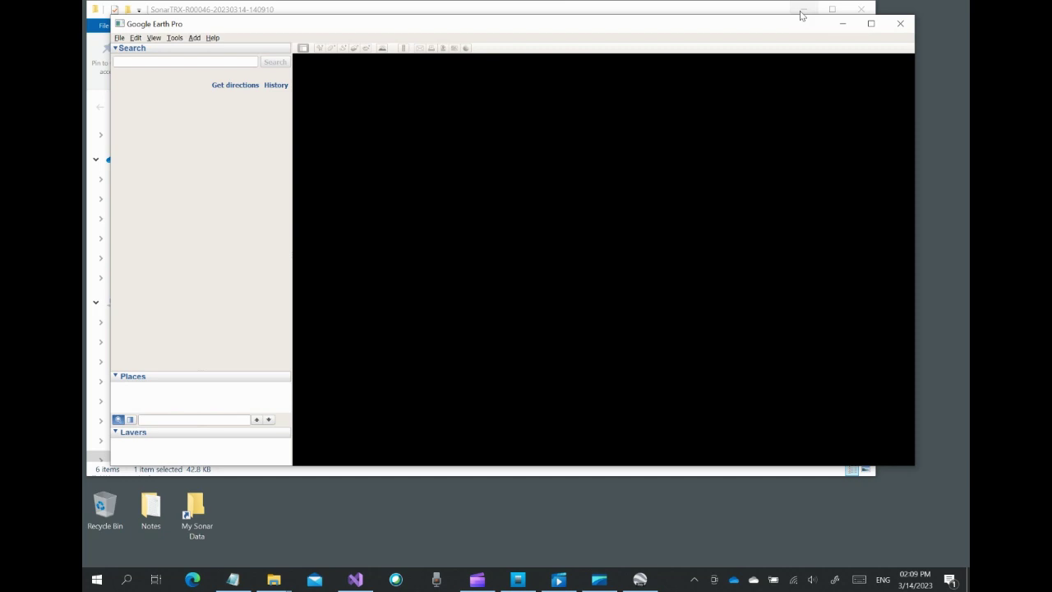
Step: Minimize File Explorer, then move Google Earth Pro's window lower and widen it
left_click(801, 10)
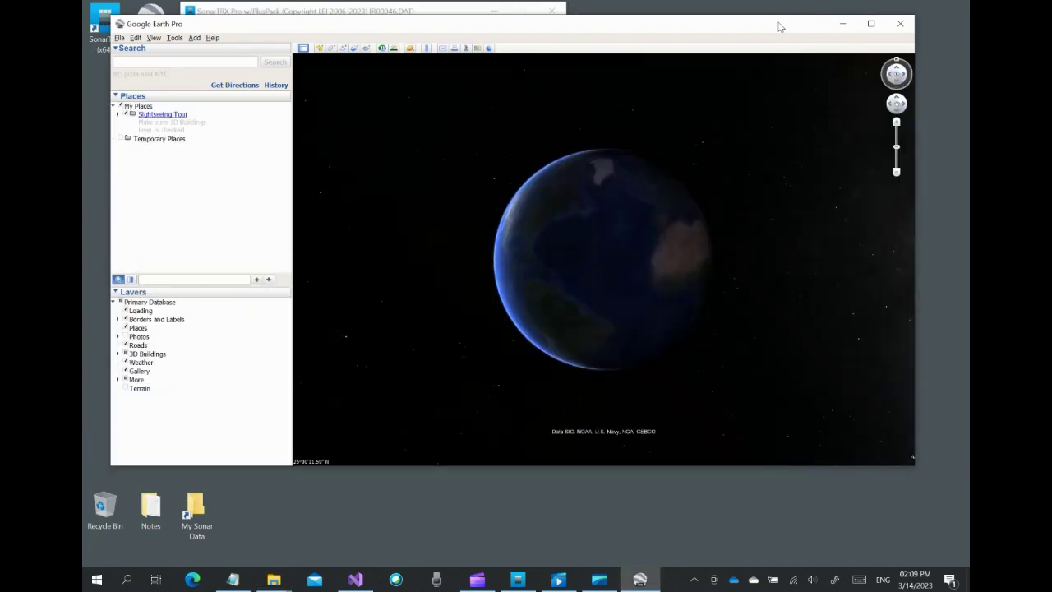
left_click_drag(756, 28, 733, 71)
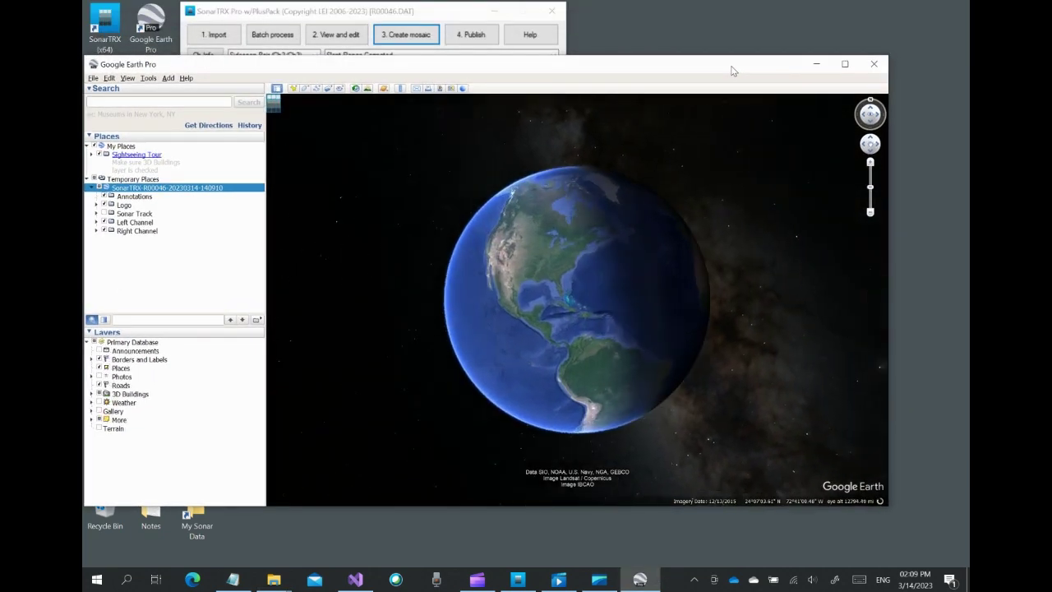
left_click_drag(887, 497, 958, 557)
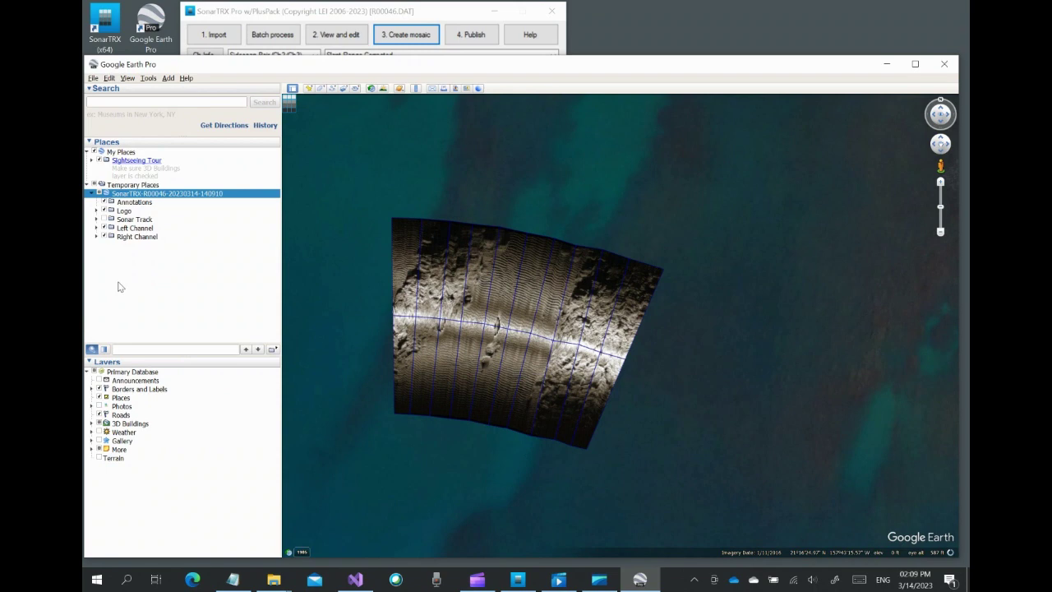
Step: Fade the Sand Channel overlay's transparency to reveal the seabed, restore it, and zoom in
left_click(104, 349)
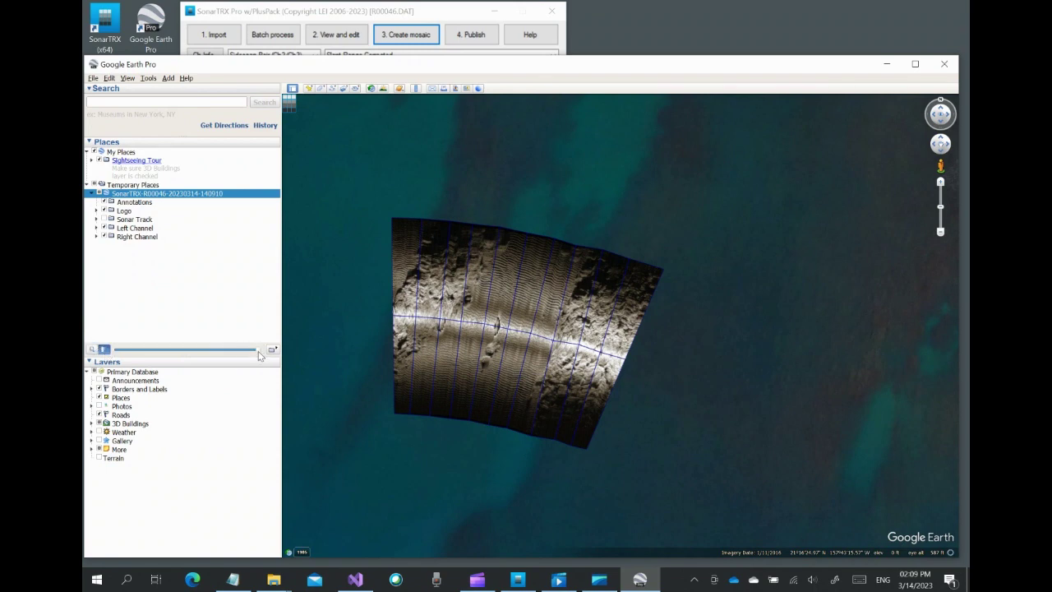
left_click_drag(219, 355, 260, 353)
scroll(499, 357, "up", 3)
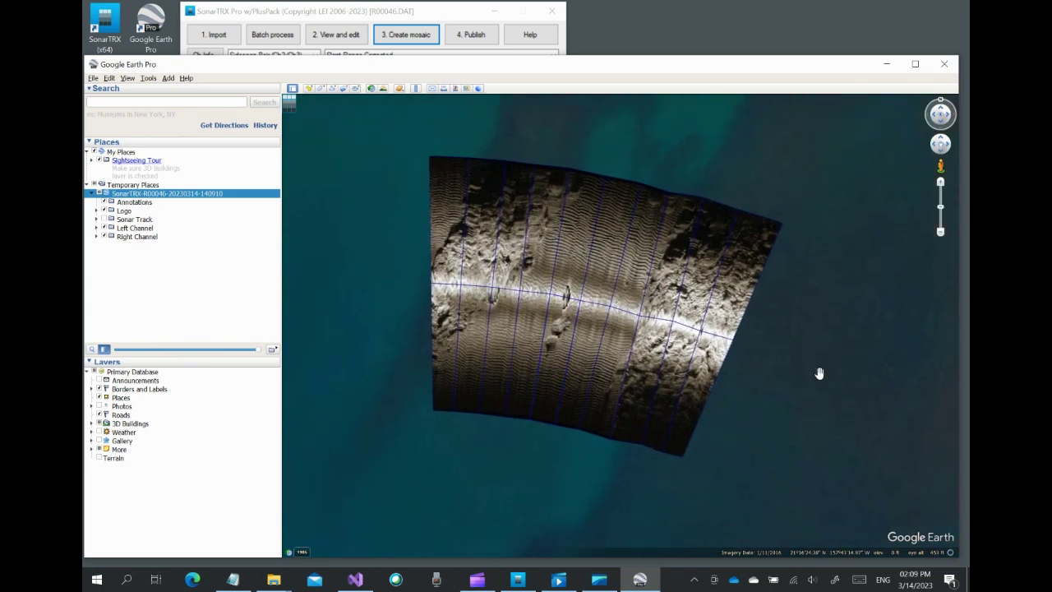
Step: Show the Sonar Image Information for tiles T026L, T029L and T033L
left_click(507, 260)
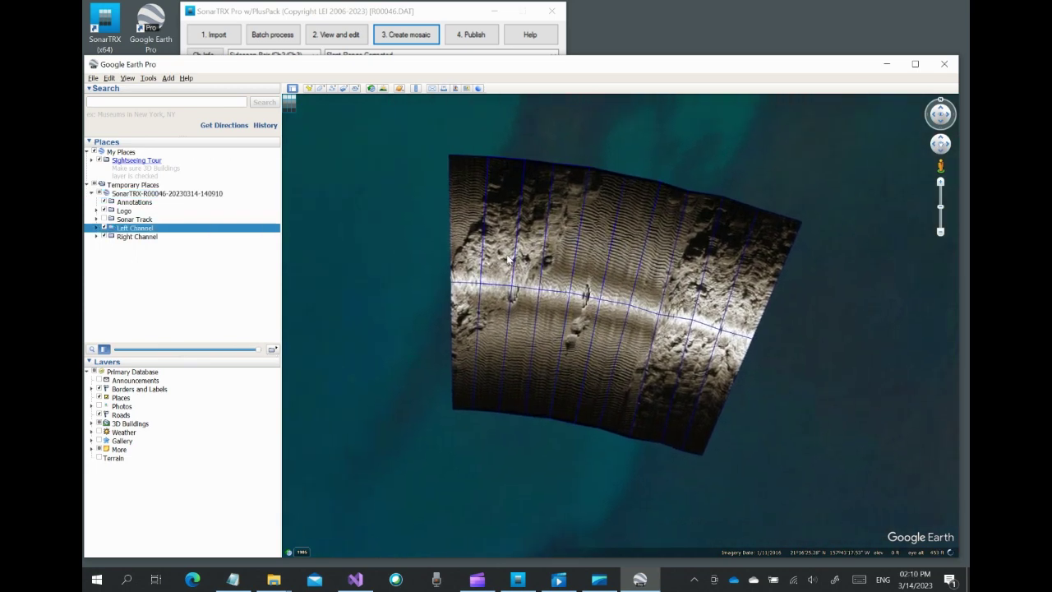
left_click(589, 260)
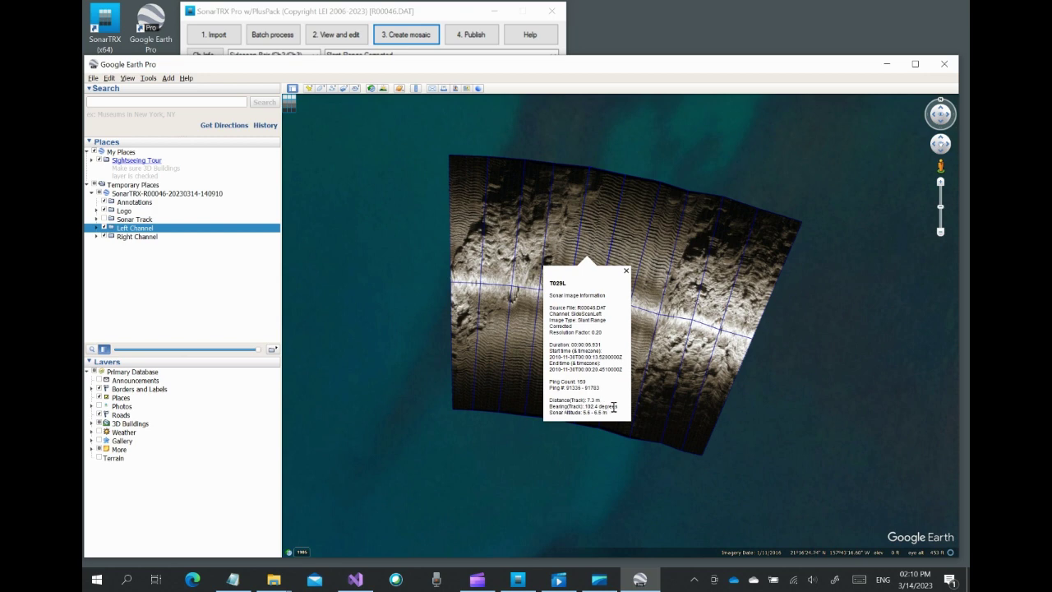
left_click(711, 308)
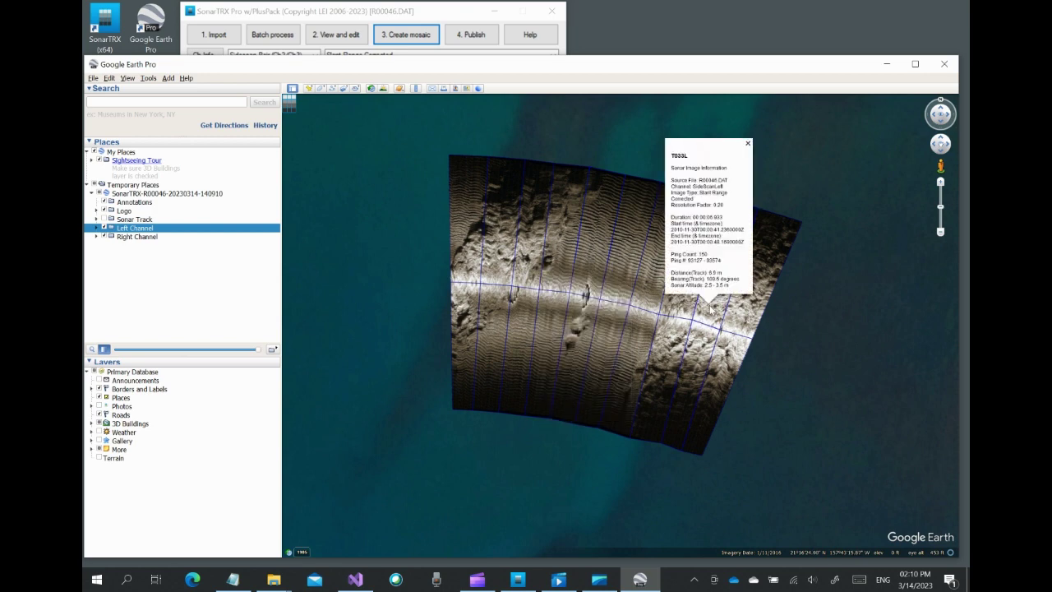